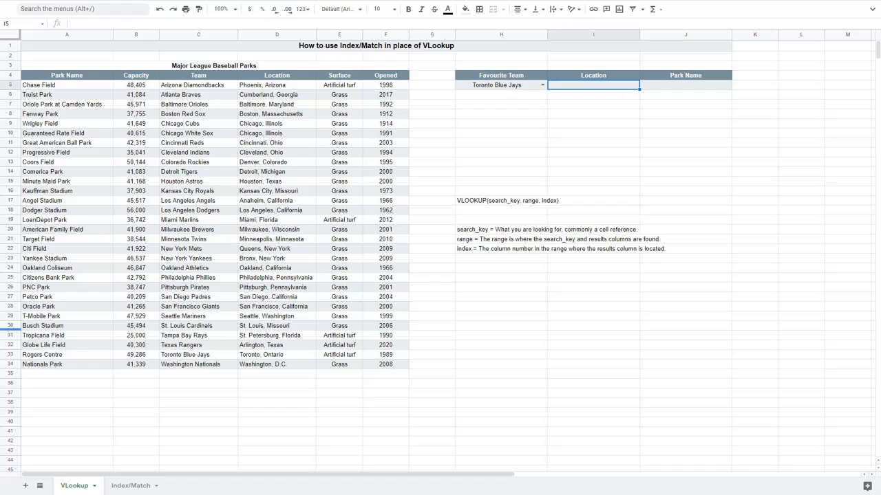
Enter =VLOOKUP(H5,C5:D34,2) in I5 to look up the favourite team's location
type("=")
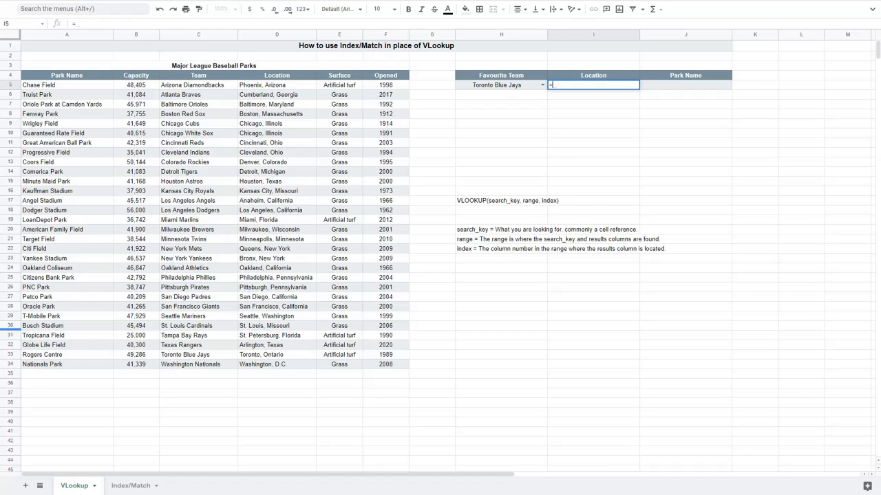
type("vlookup")
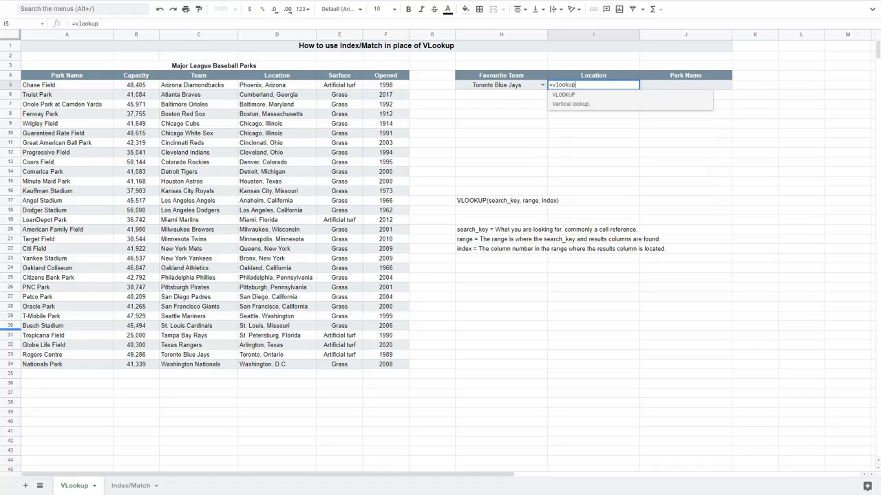
key("Tab")
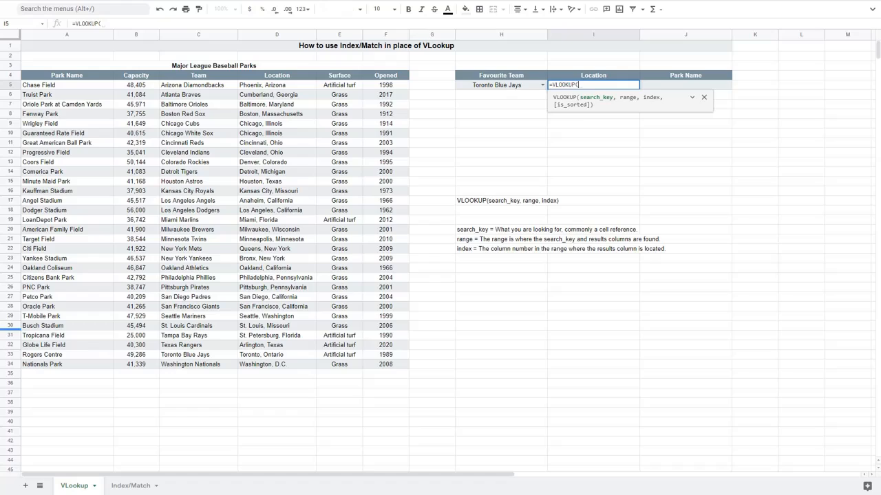
left_click(516, 88)
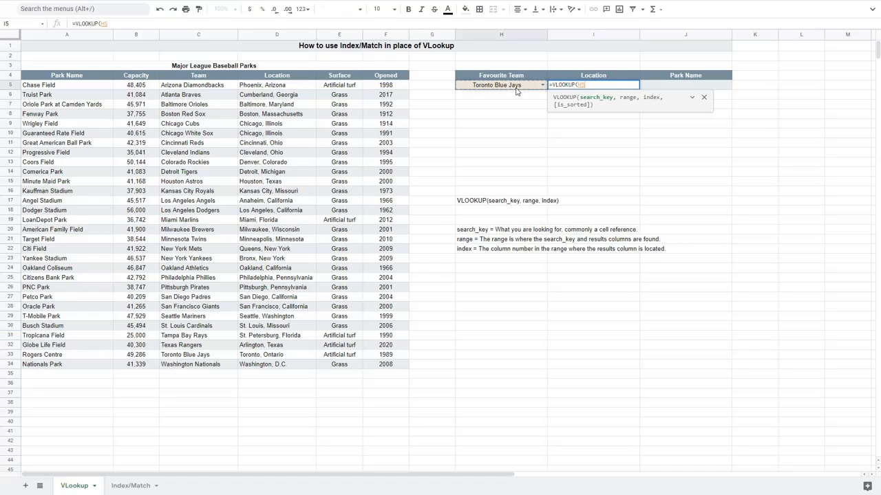
type(",")
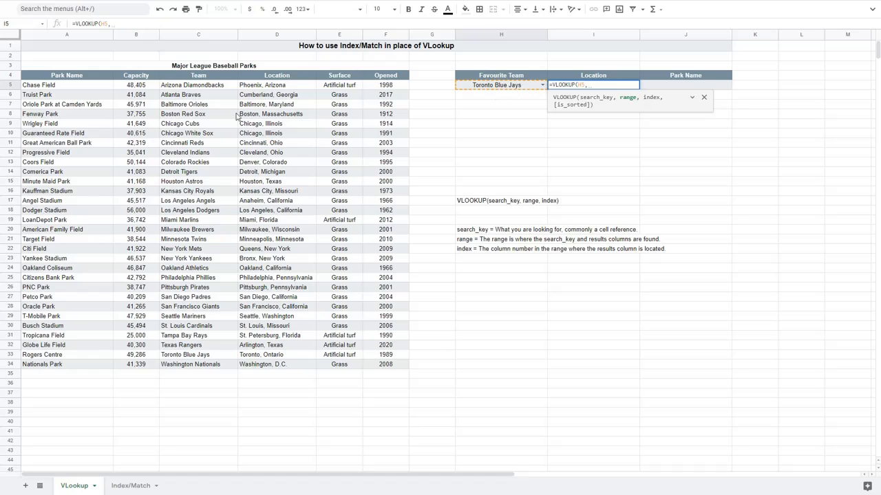
left_click_drag(200, 88, 267, 362)
type(",2")
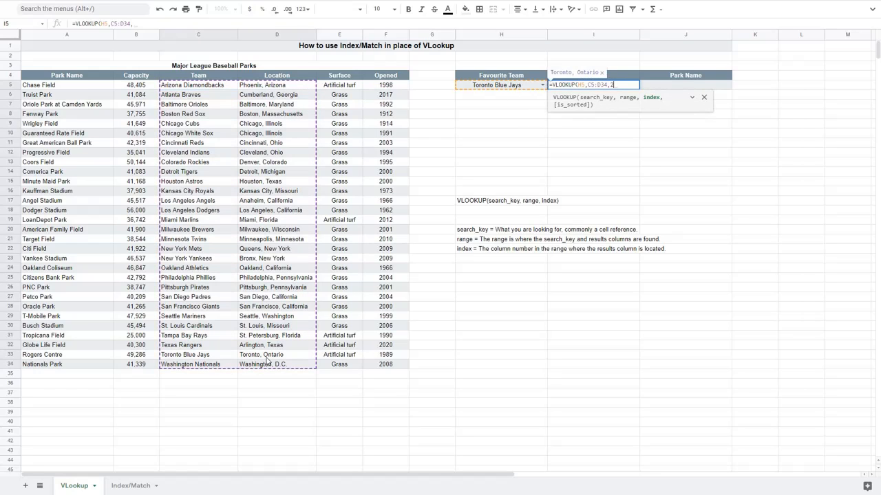
key("Return")
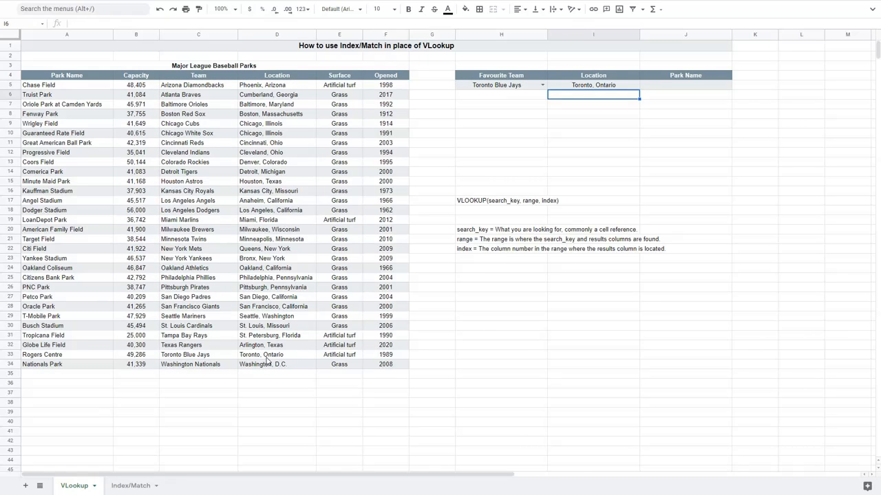
left_click(578, 84)
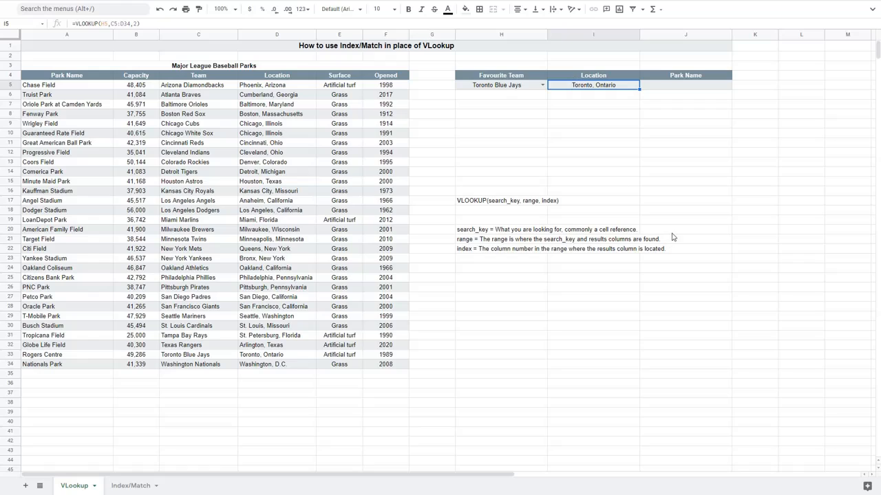
Enter =VLOOKUP(H5,A5:C34,1) in J5 to try returning the park name for the favourite team
left_click(662, 90)
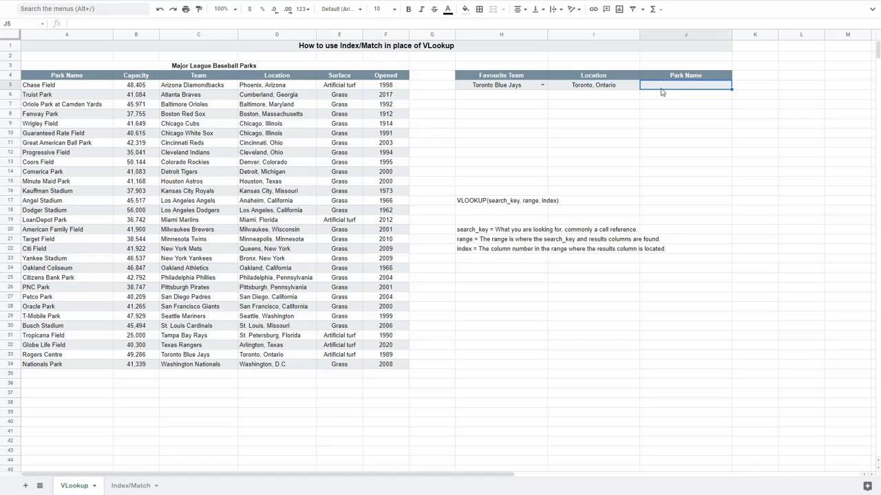
type("=vlook")
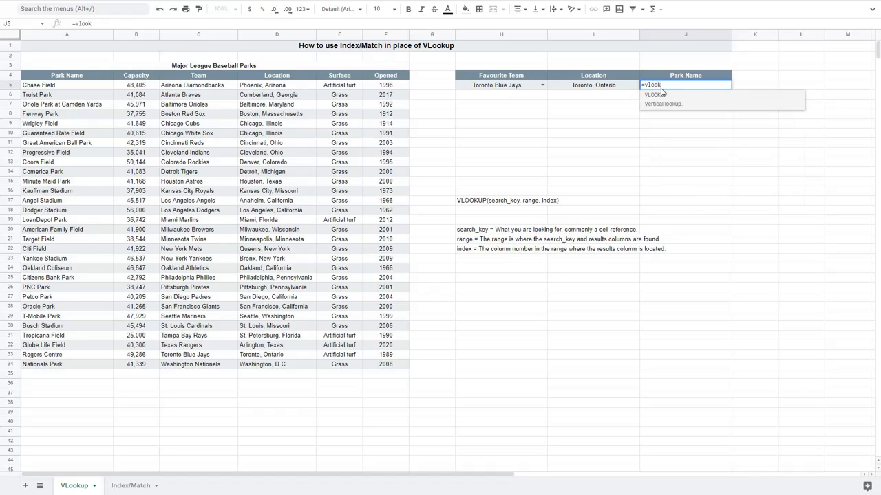
key("Tab")
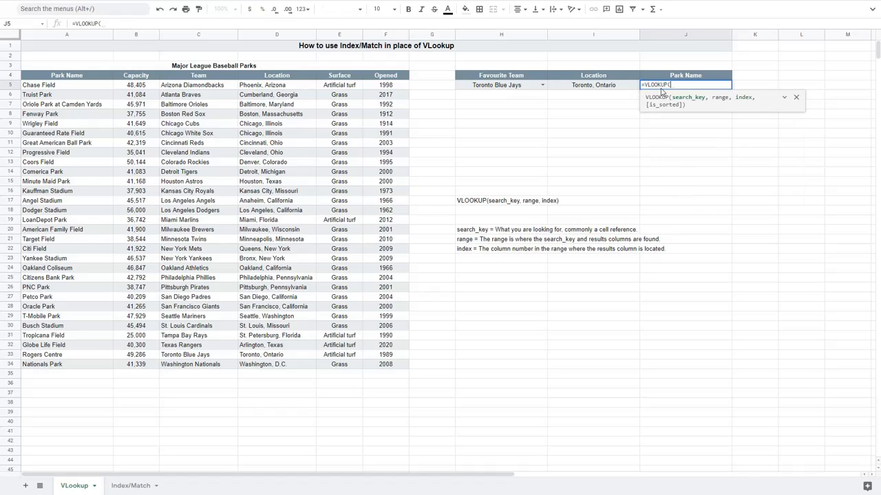
left_click(508, 88)
type(",")
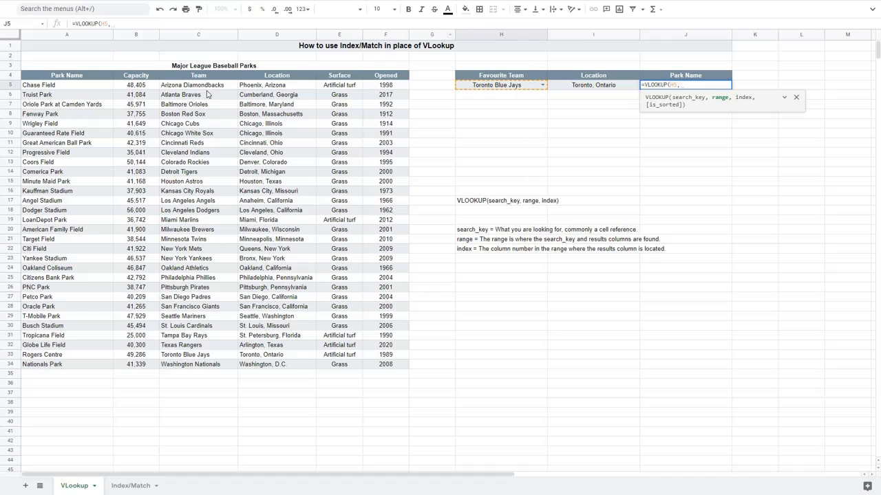
left_click_drag(62, 86, 192, 367)
type(",")
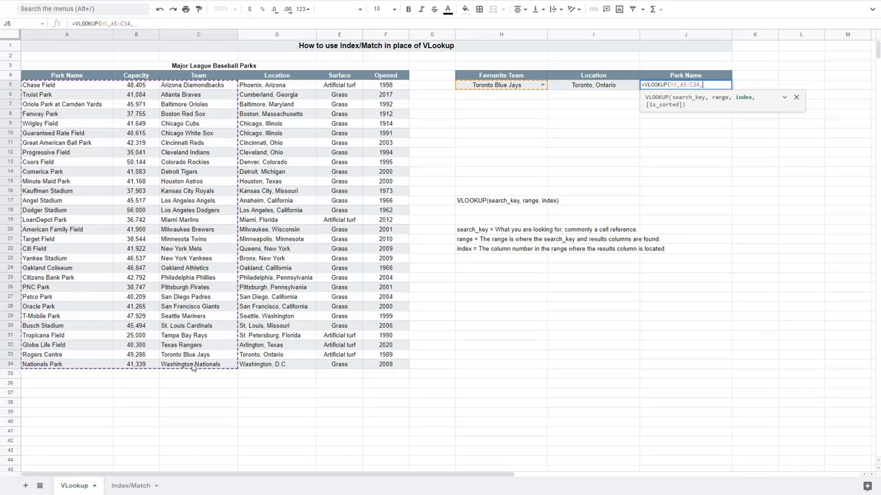
type("1")
key("Return")
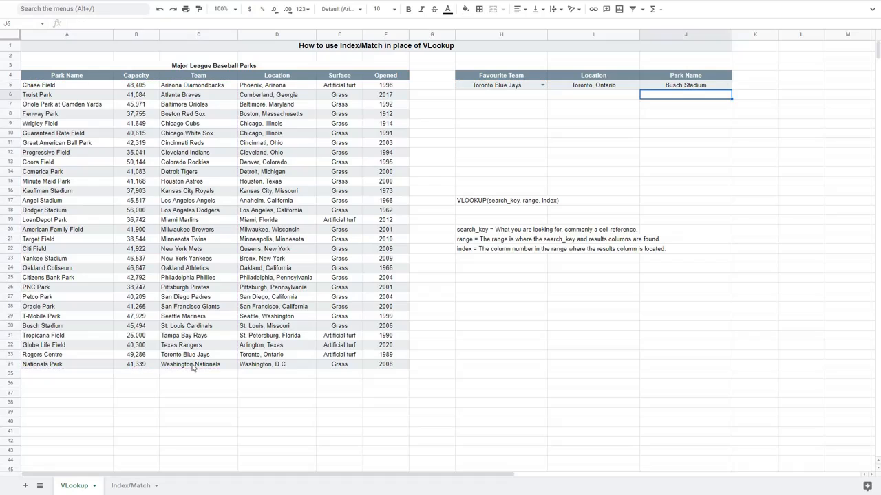
Review the Park Name formula in J5 and set the favourite team in H5 to Boston Red Sox
left_click(652, 86)
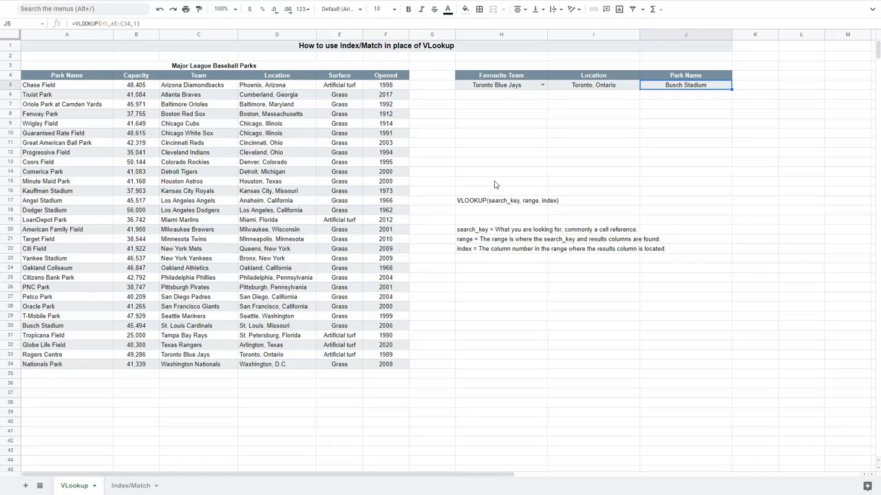
left_click(543, 86)
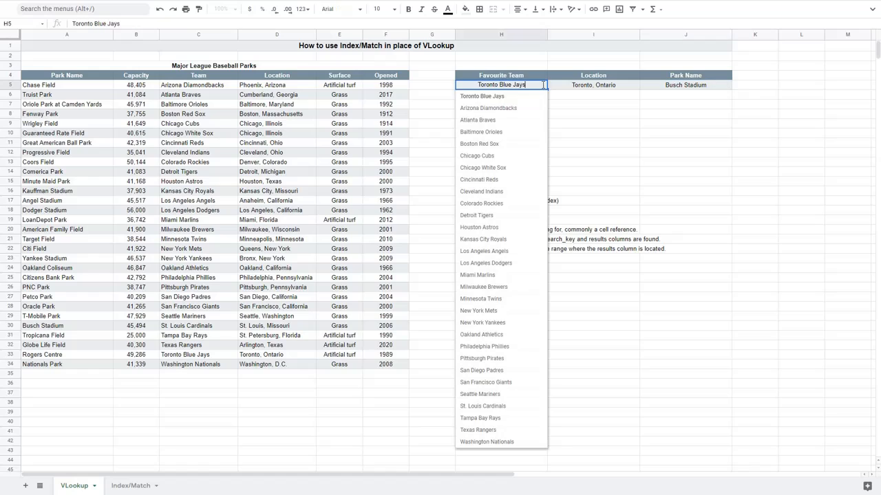
left_click(479, 144)
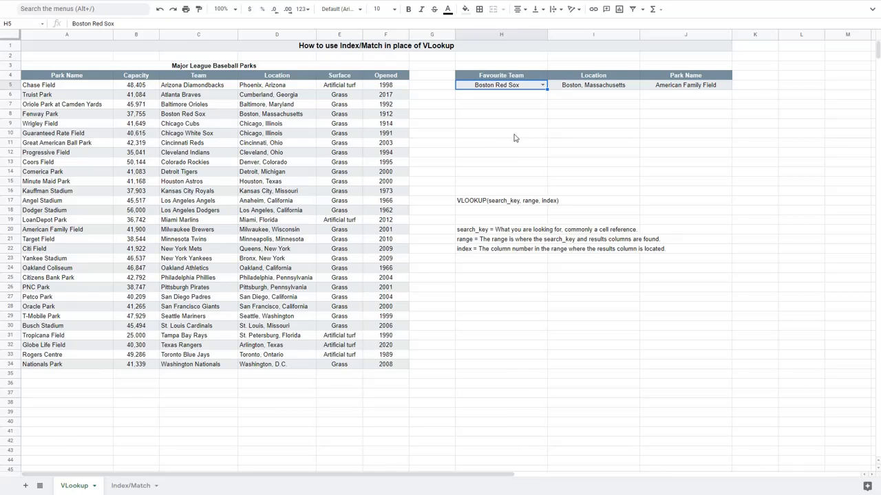
On the Index/Match sheet, begin an INDEX formula in I5 with the location range D5:D34 as its reference
left_click(127, 487)
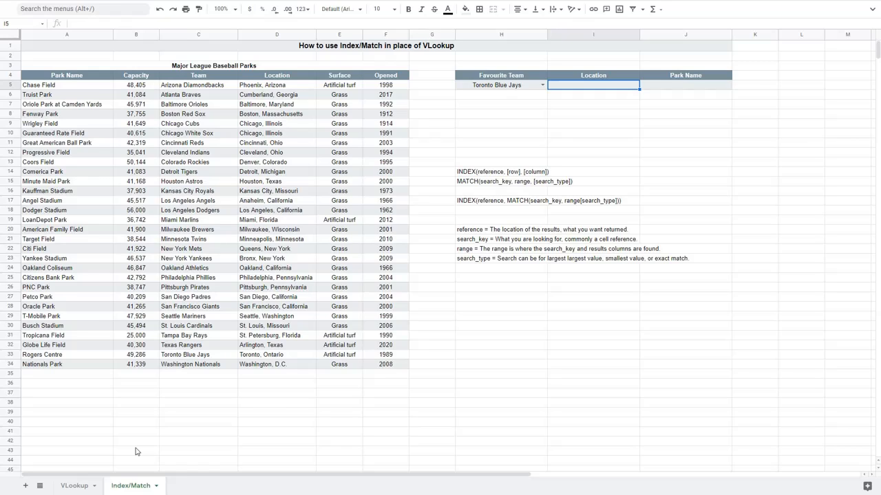
type("=index(")
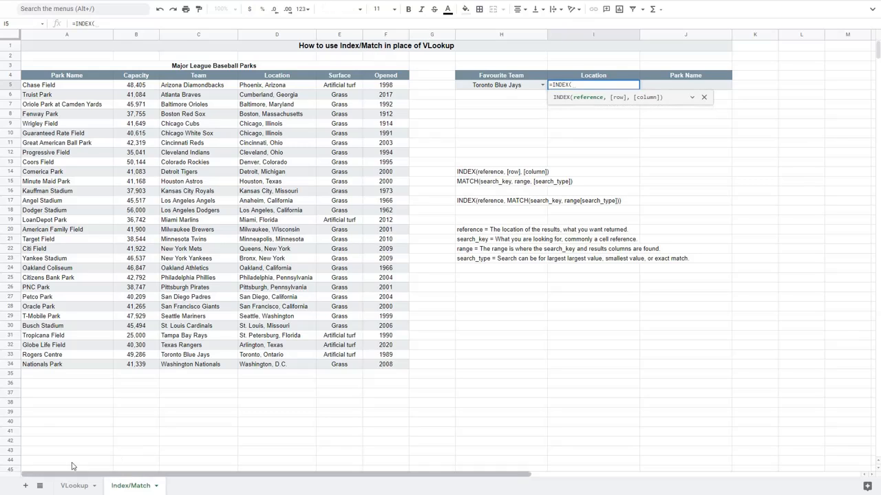
left_click(252, 88)
left_click_drag(253, 89, 274, 368)
type(",")
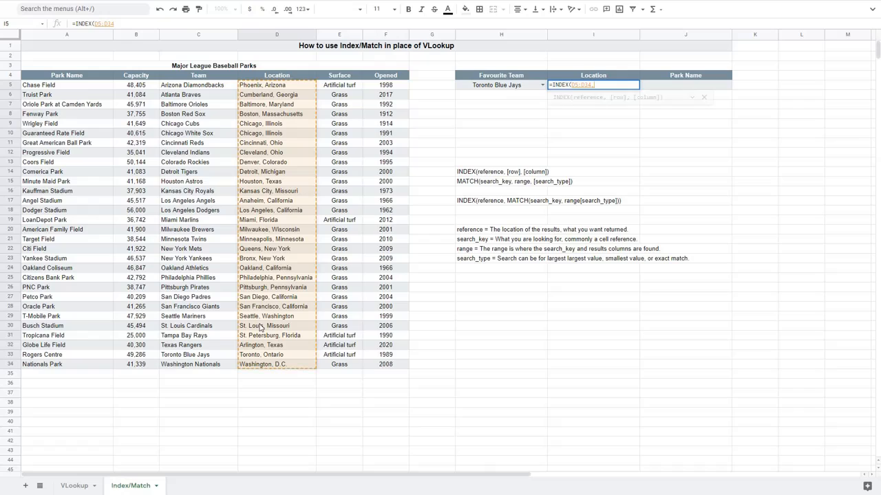
Complete the I5 formula with a nested MATCH of H5 in C5:C34, using search type 0
type("match")
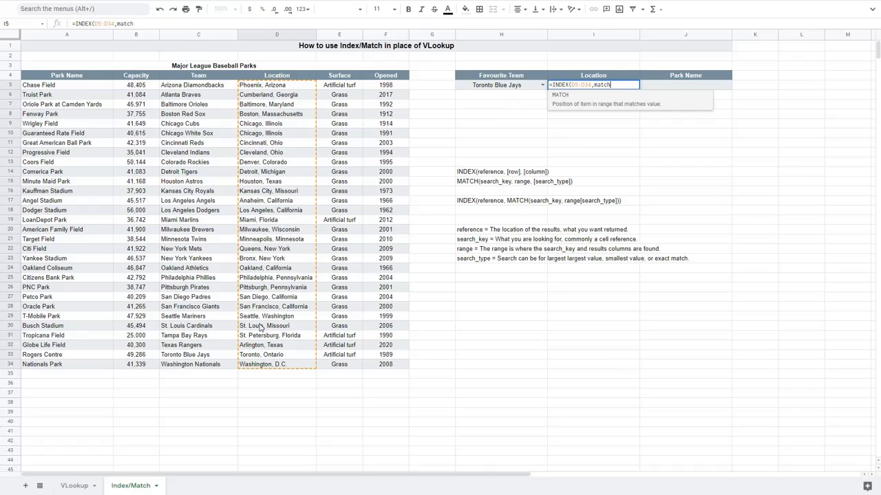
key("Tab")
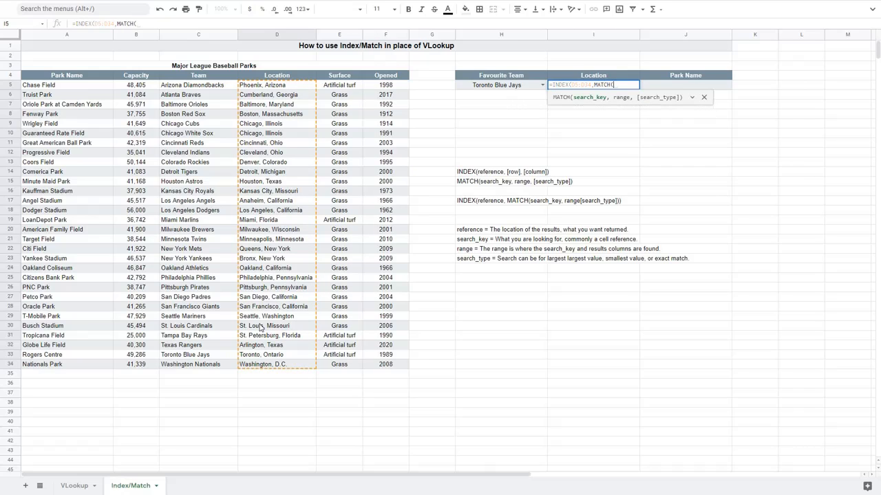
left_click(505, 86)
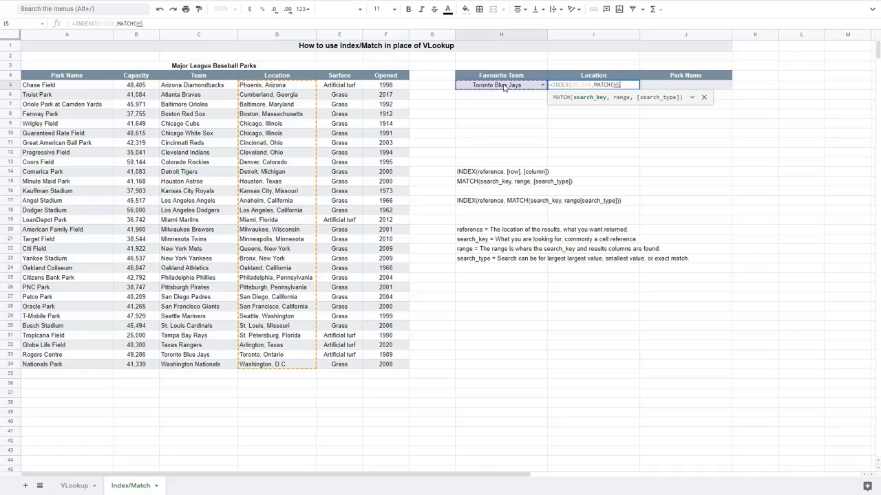
type(",")
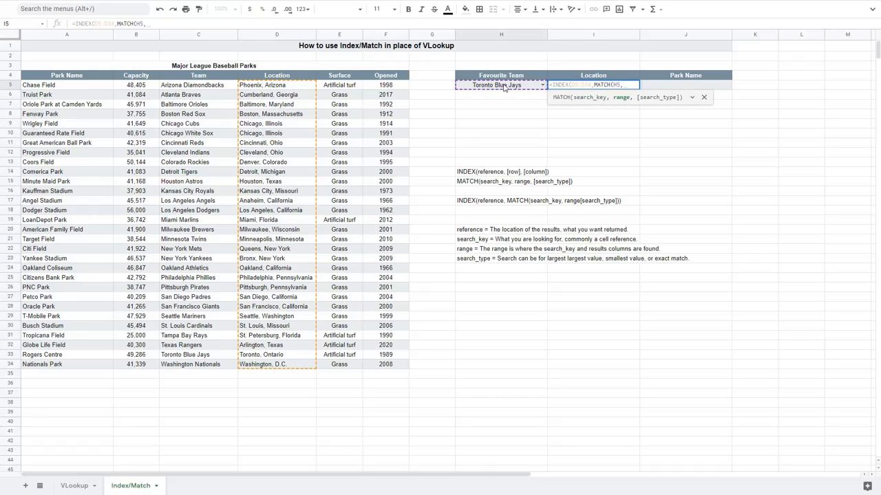
left_click_drag(199, 85, 194, 369)
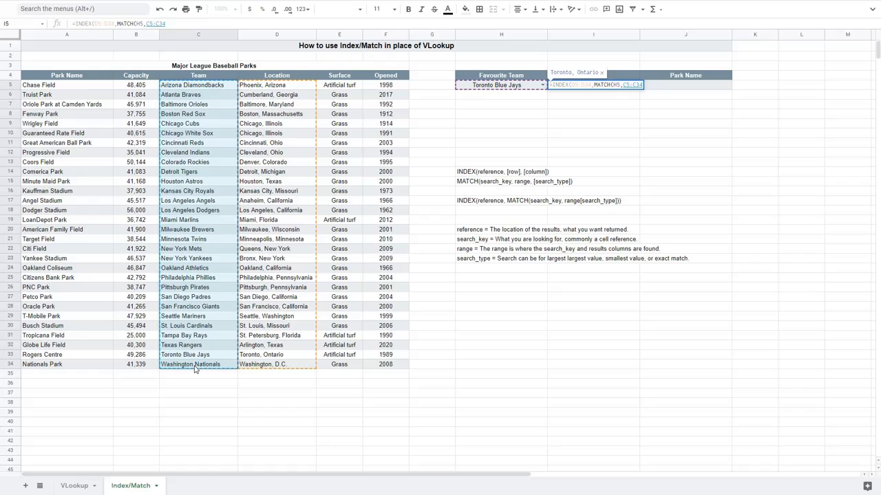
type(",0")
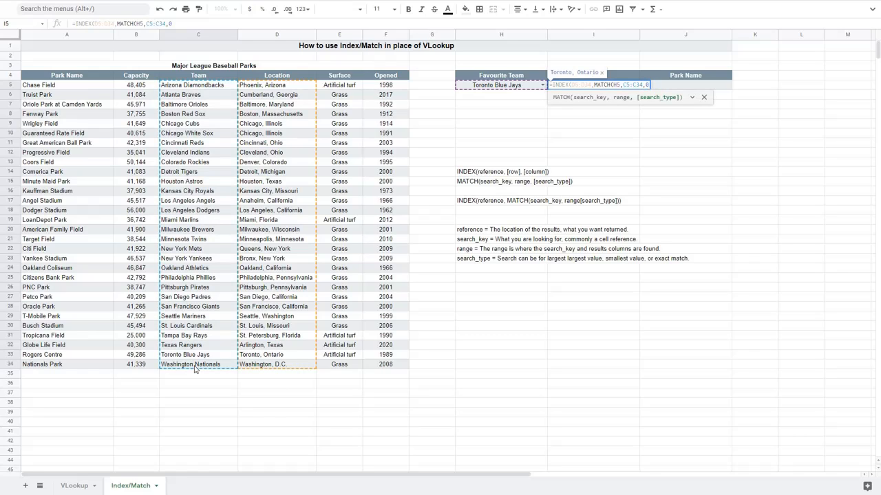
key("Return")
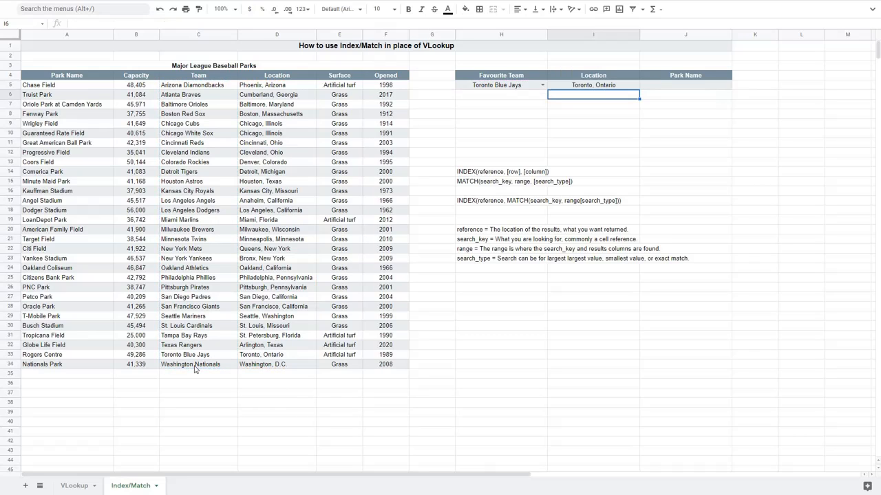
left_click(589, 87)
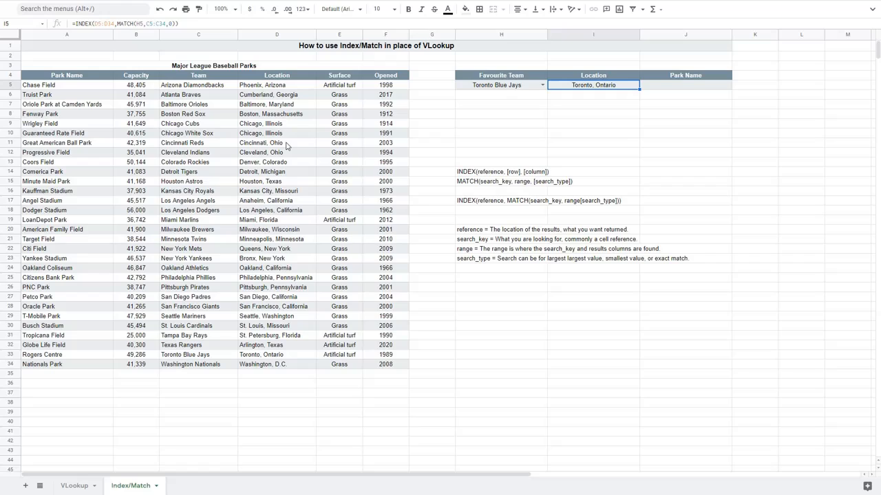
Begin an INDEX formula in J5 with the park name range A5:A34 as its reference
left_click(689, 90)
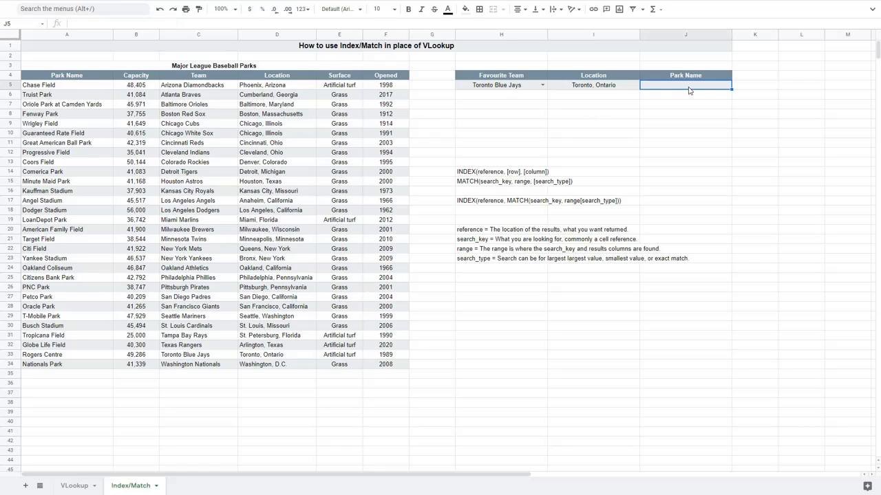
type("=")
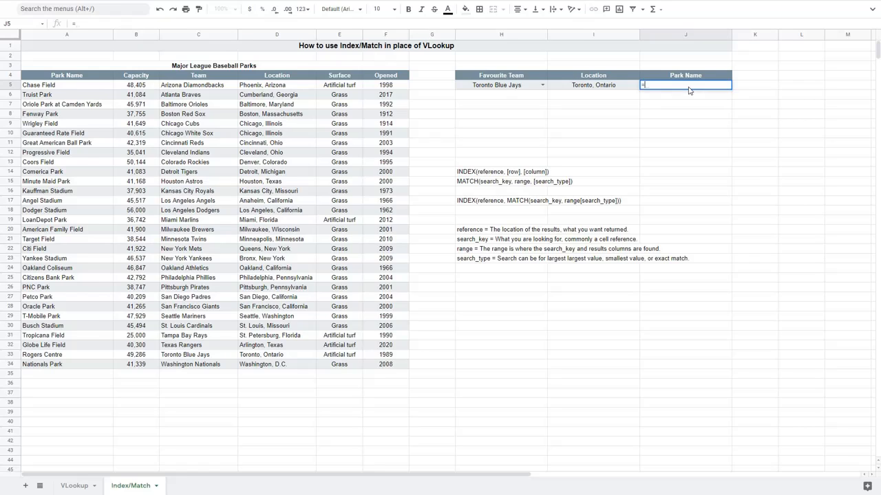
type("index")
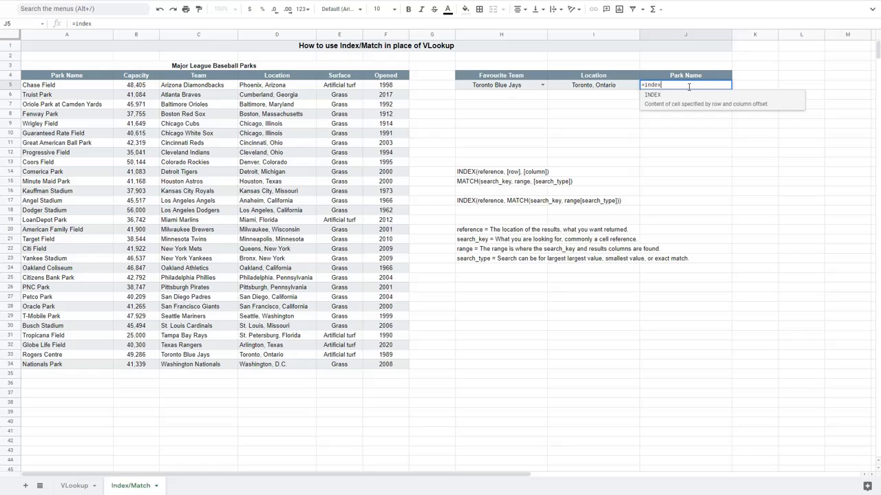
key("Tab")
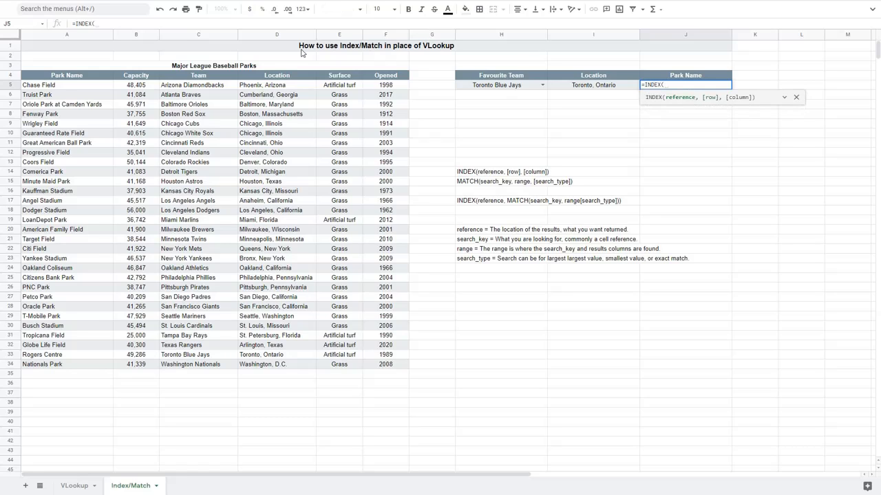
left_click_drag(48, 85, 80, 366)
type(",")
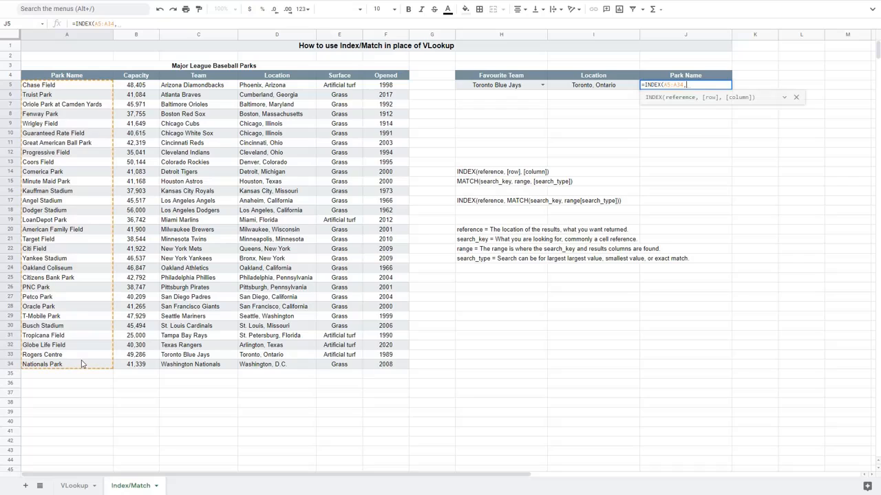
Complete the J5 formula with a nested MATCH of H5 in C5:C34, using search type 0
type("match")
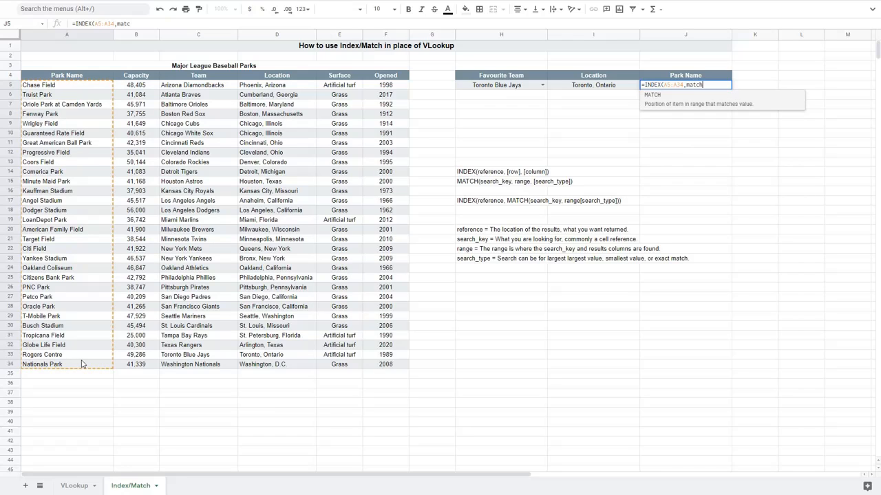
key("Tab")
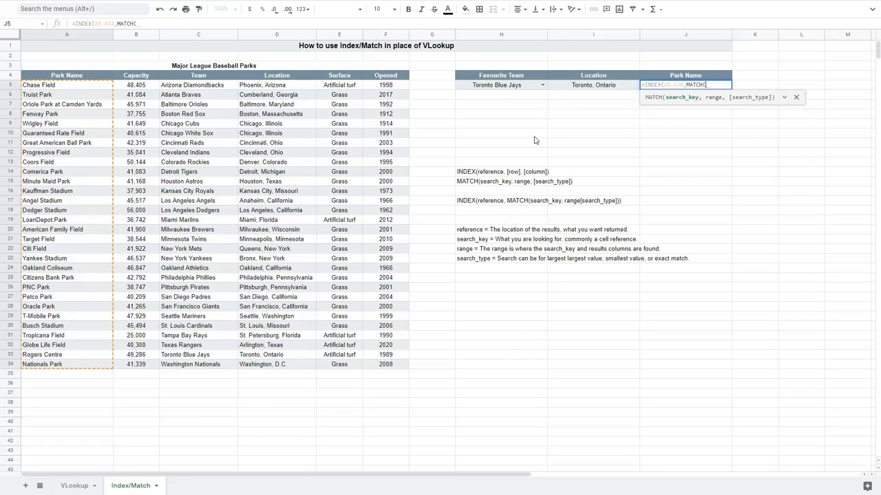
left_click(514, 88)
type(",")
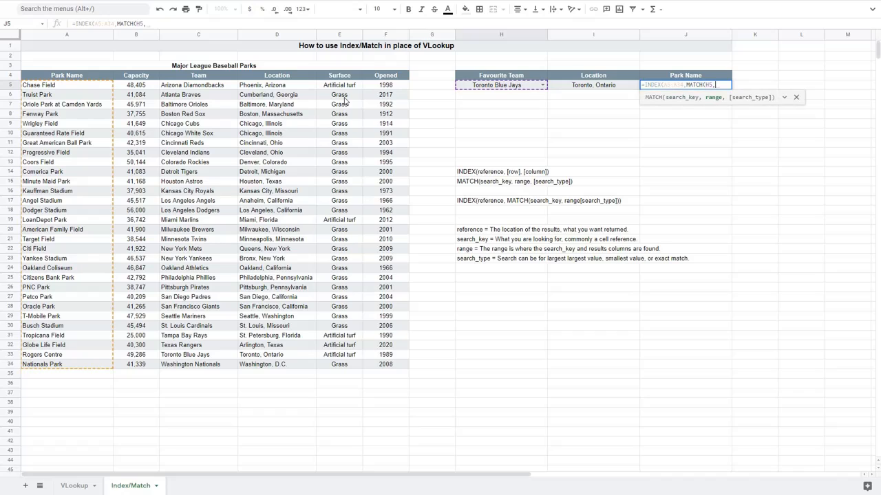
left_click_drag(198, 90, 181, 375)
type(",0)")
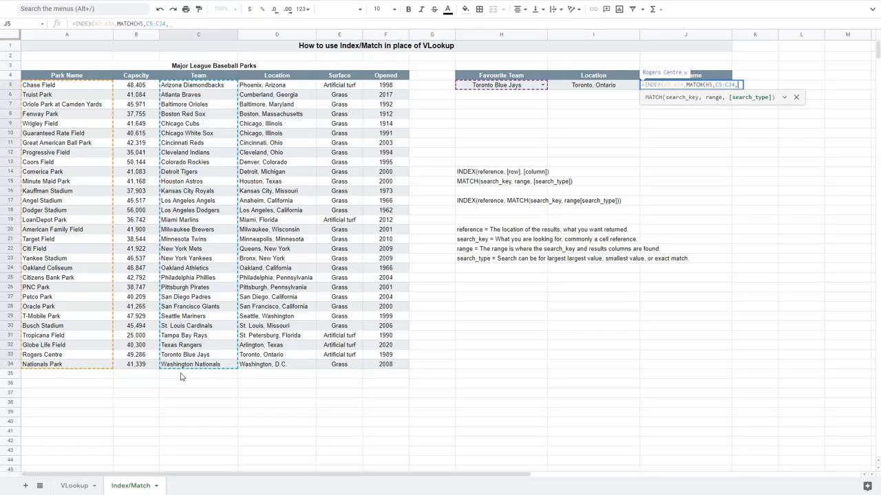
key("Return")
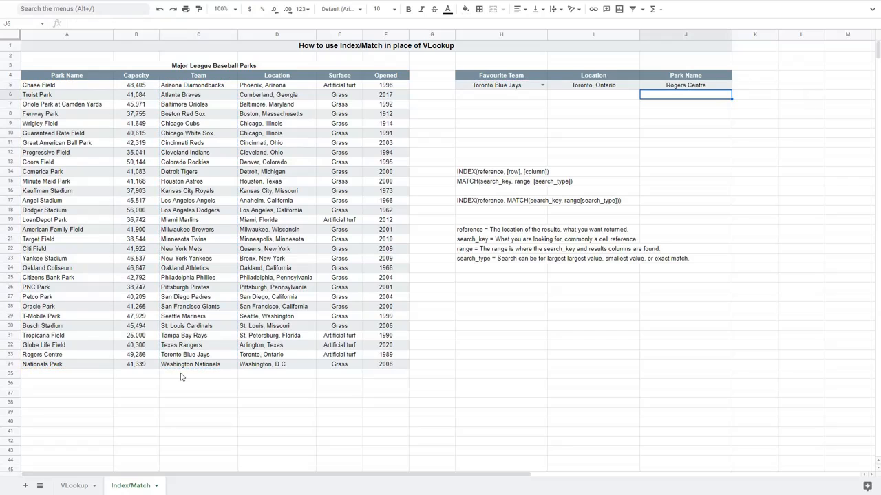
Test the lookups by setting the favourite team in H5 to Boston Red Sox and then to Los Angeles Dodgers
left_click(656, 87)
left_click(543, 85)
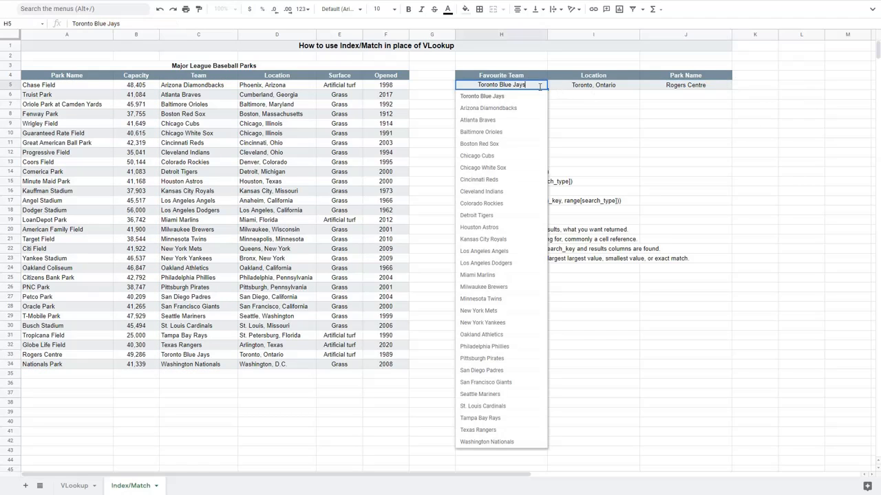
left_click(503, 144)
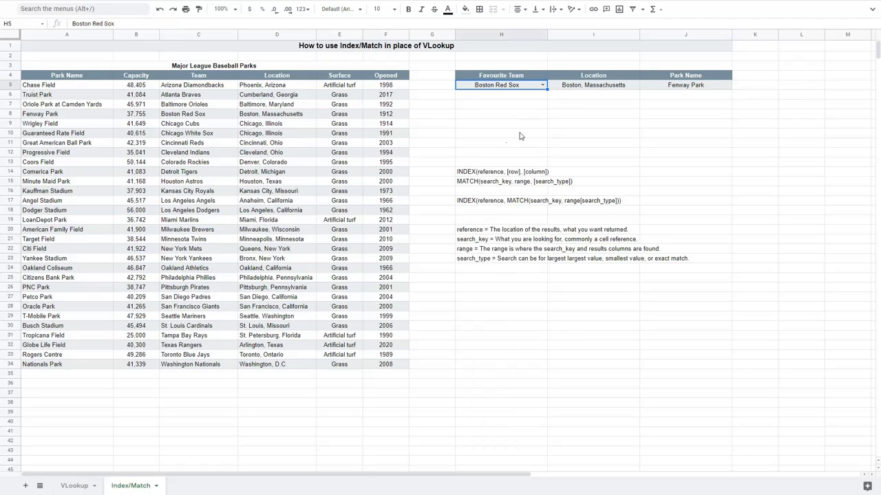
left_click(542, 84)
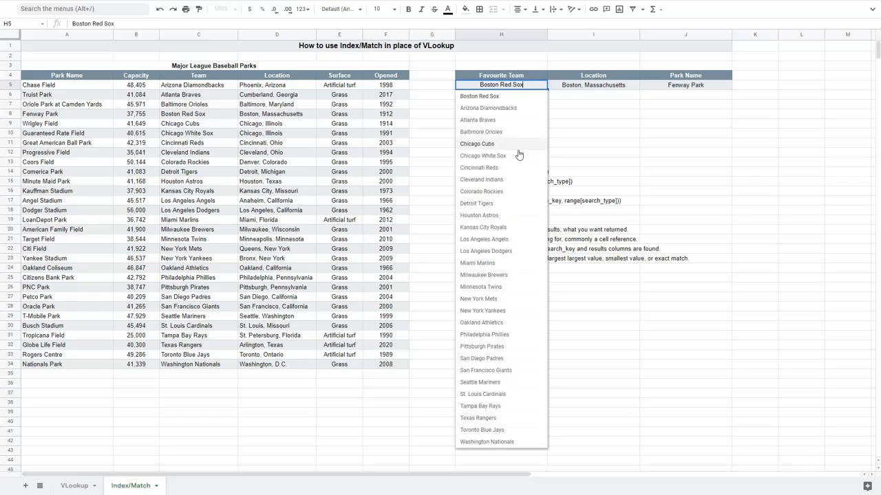
left_click(500, 252)
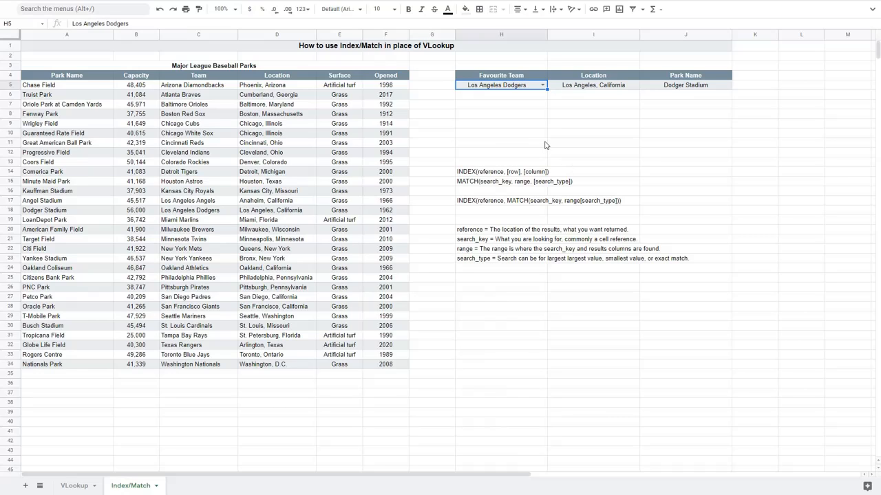